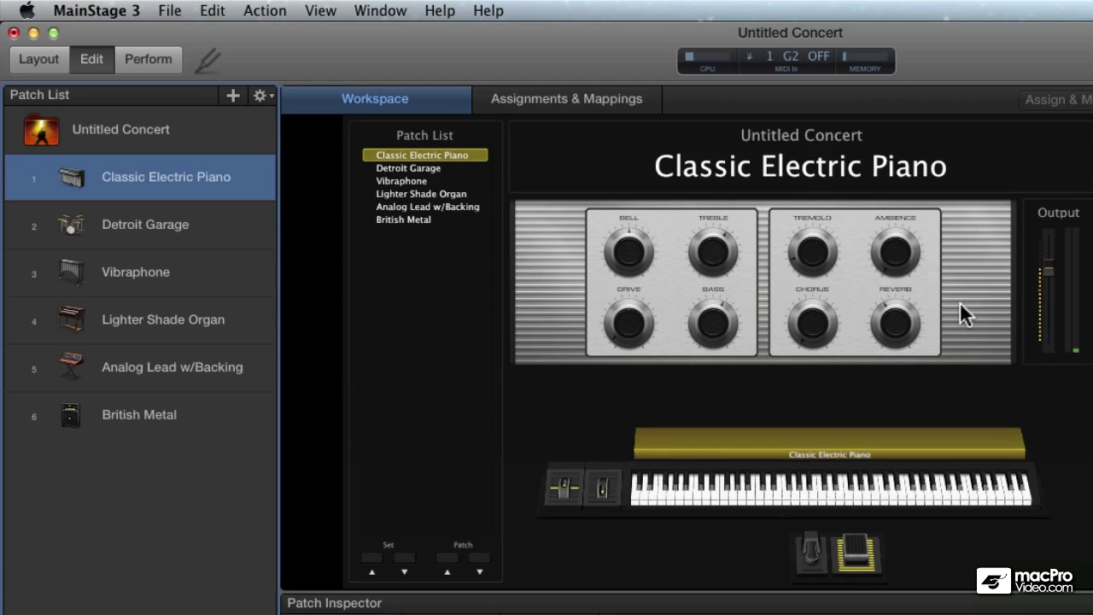
Show the Bell, Drive, Chorus and Tremolo knobs in turn in the Screen Control Inspector.
left_click(632, 254)
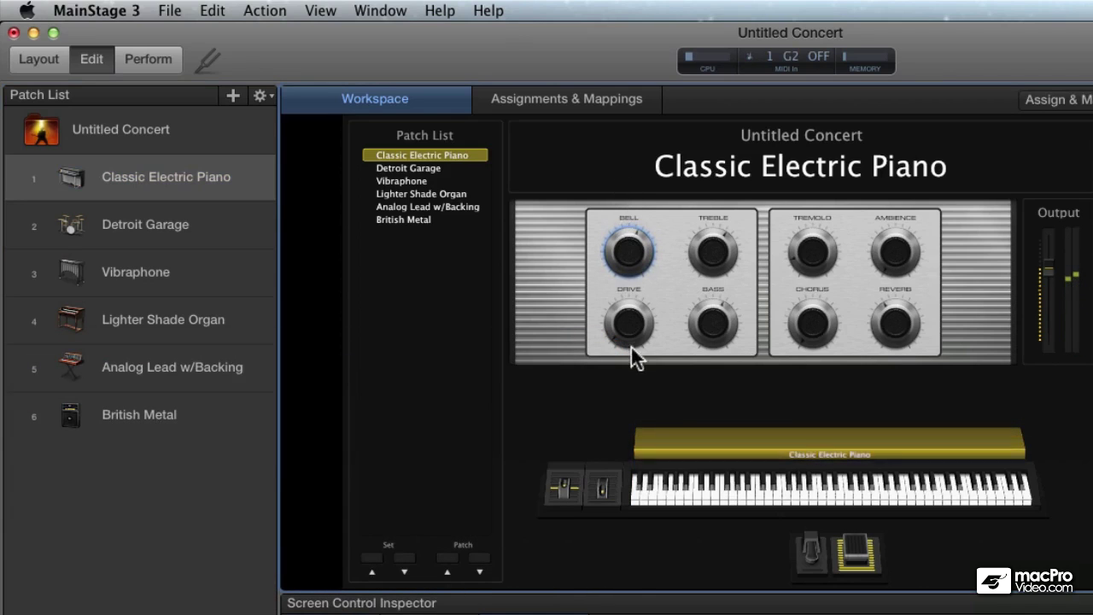
left_click(632, 323)
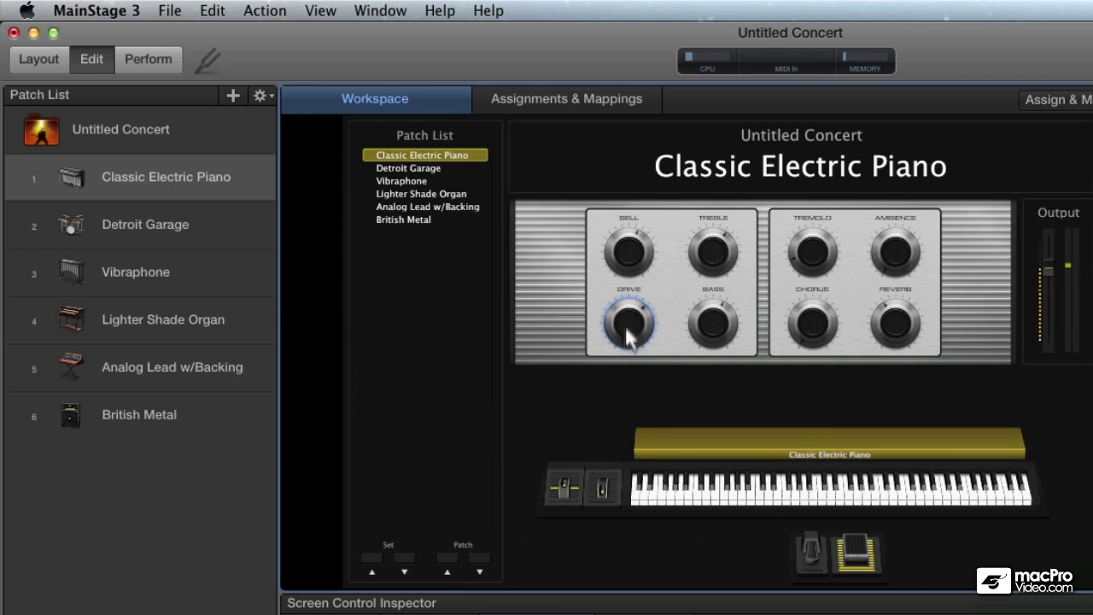
left_click(820, 326)
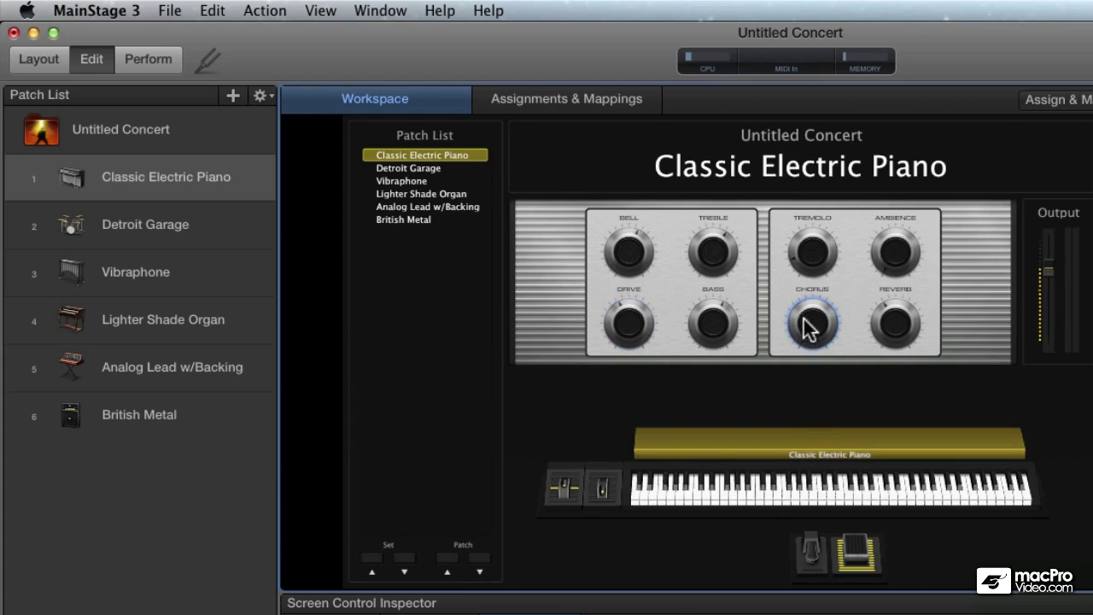
left_click(812, 251)
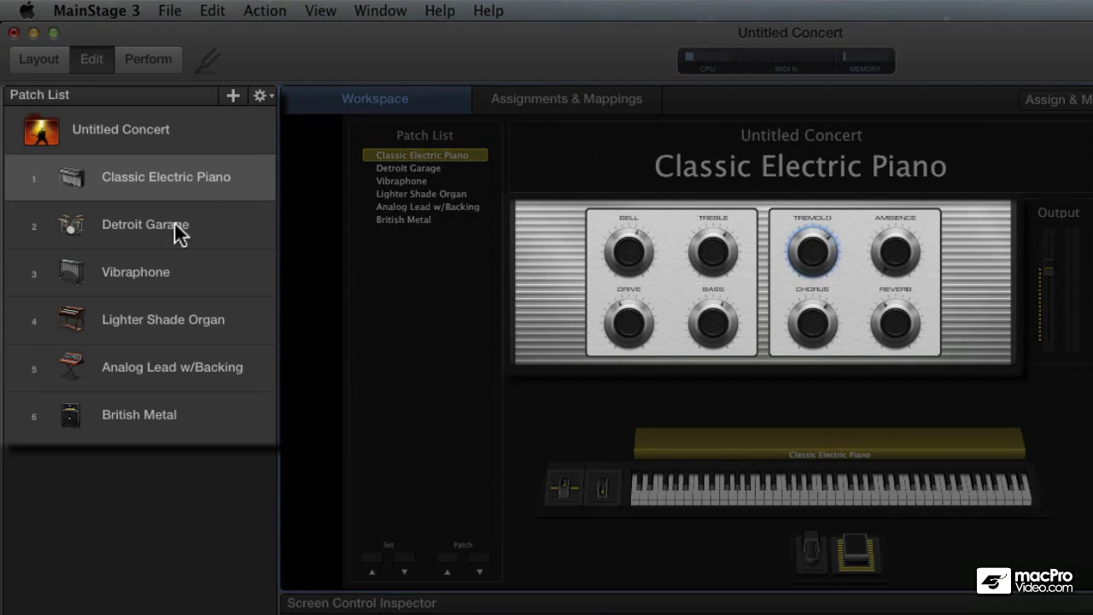
Preview the Detroit Garage, Classic Electric Piano and Vibraphone patches.
left_click(145, 225)
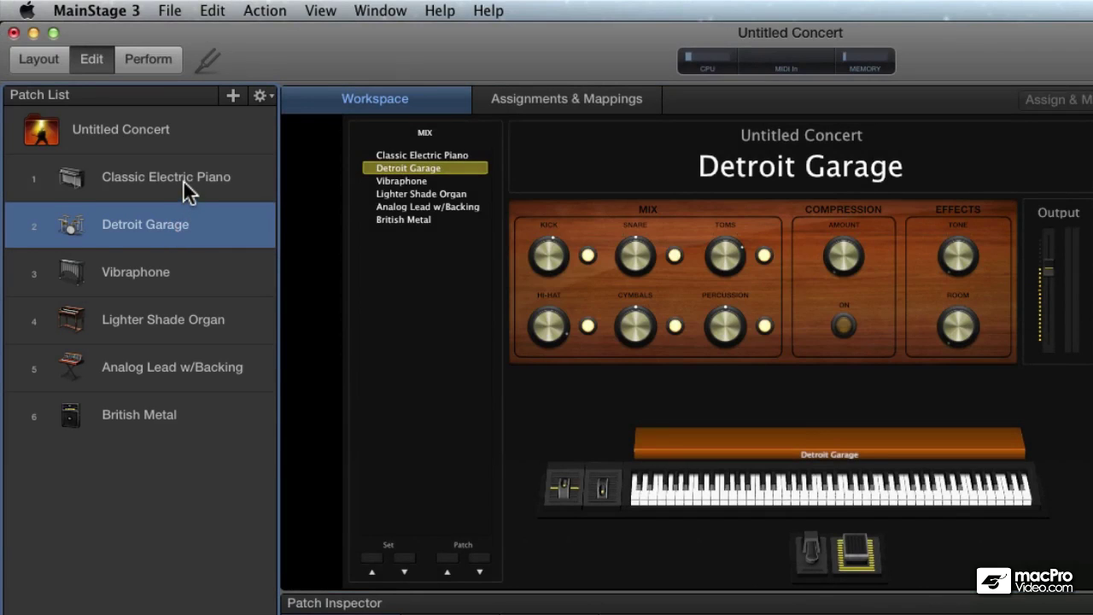
left_click(182, 179)
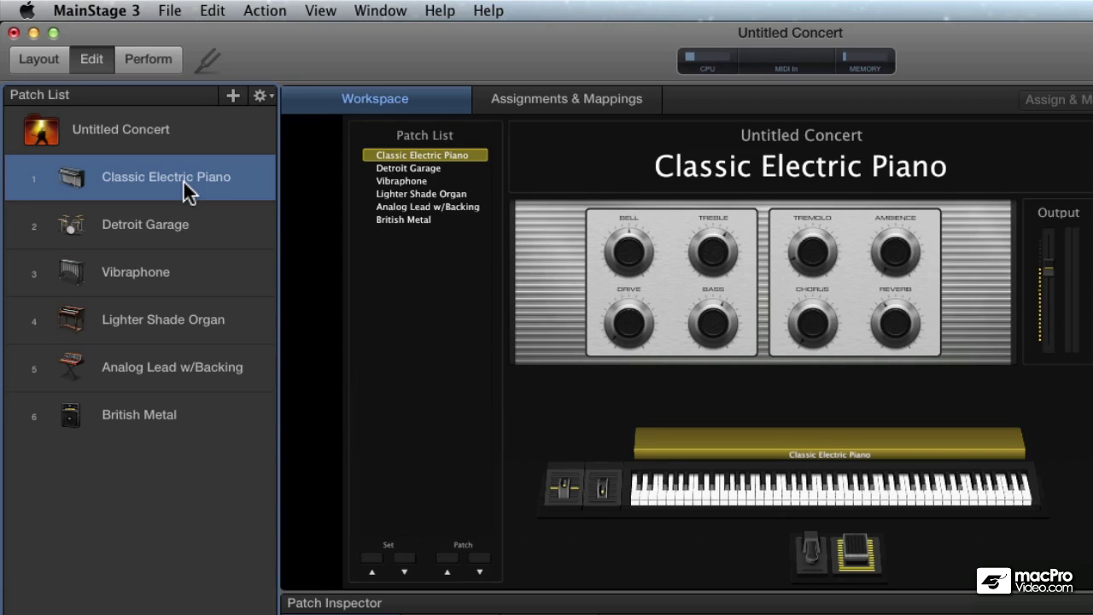
left_click(188, 275)
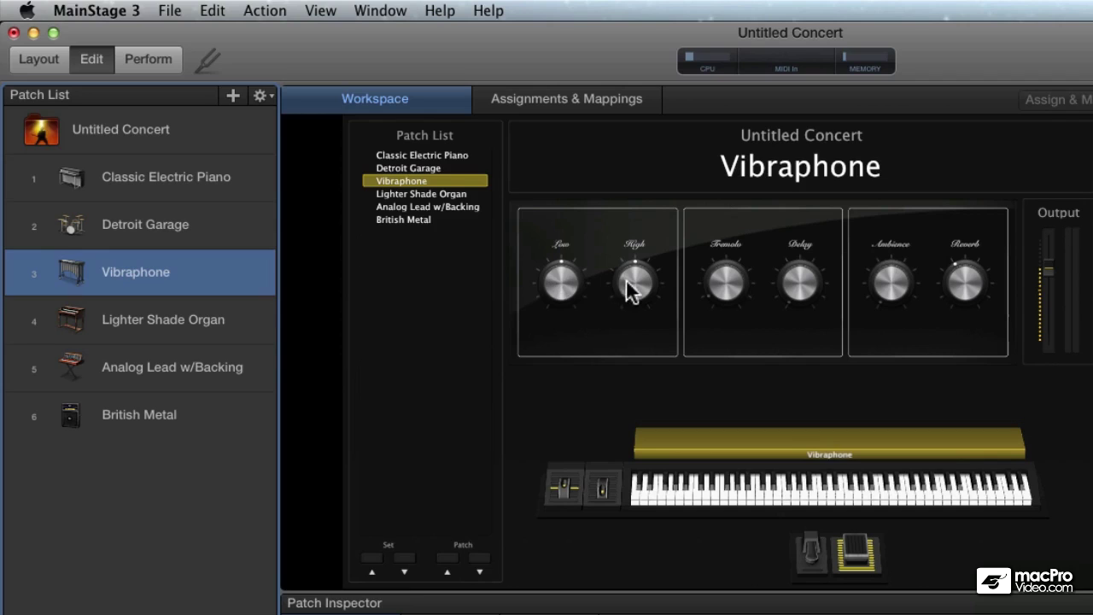
Load Lighter Shade Organ and pull its rightmost drawbar partway out.
left_click(263, 322)
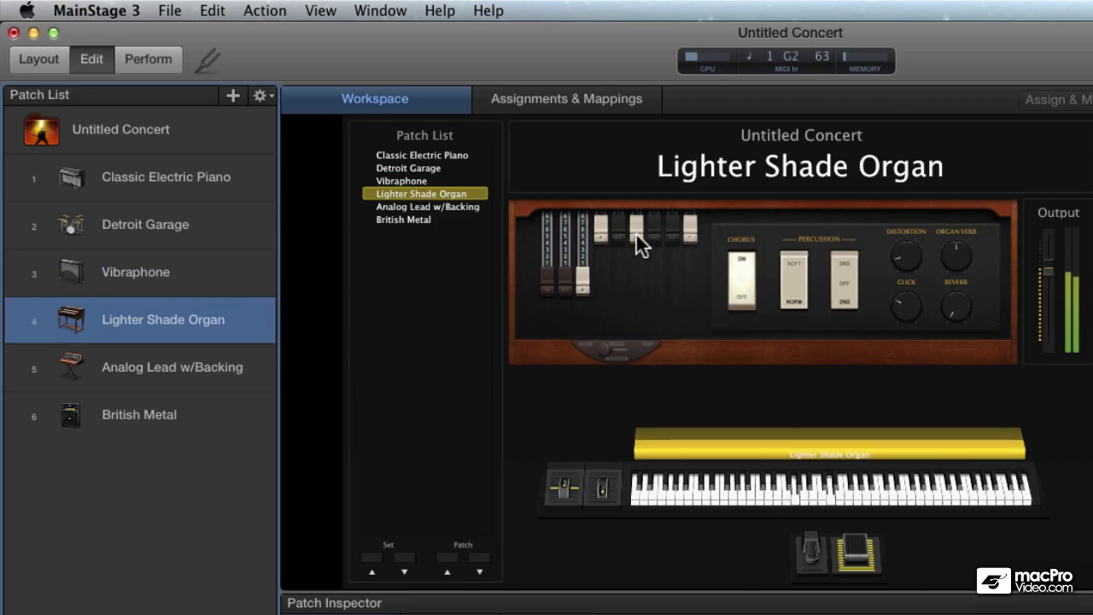
left_click(683, 229)
left_click_drag(682, 228, 677, 414)
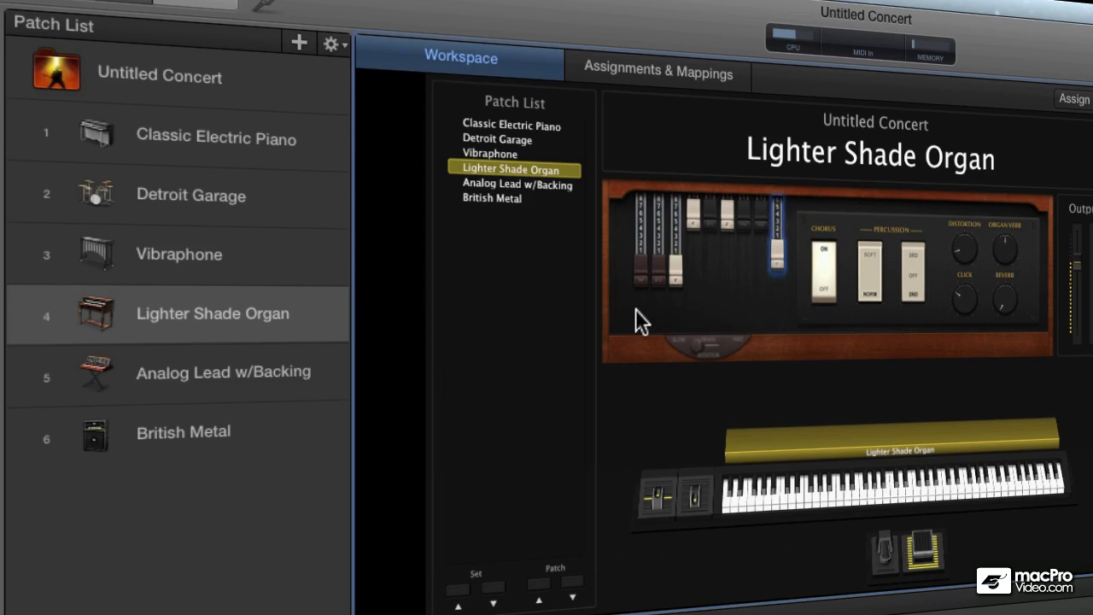
Step from Classic Electric Piano through Detroit Garage and Vibraphone to Lighter Shade Organ with arrow keys.
left_click(238, 128)
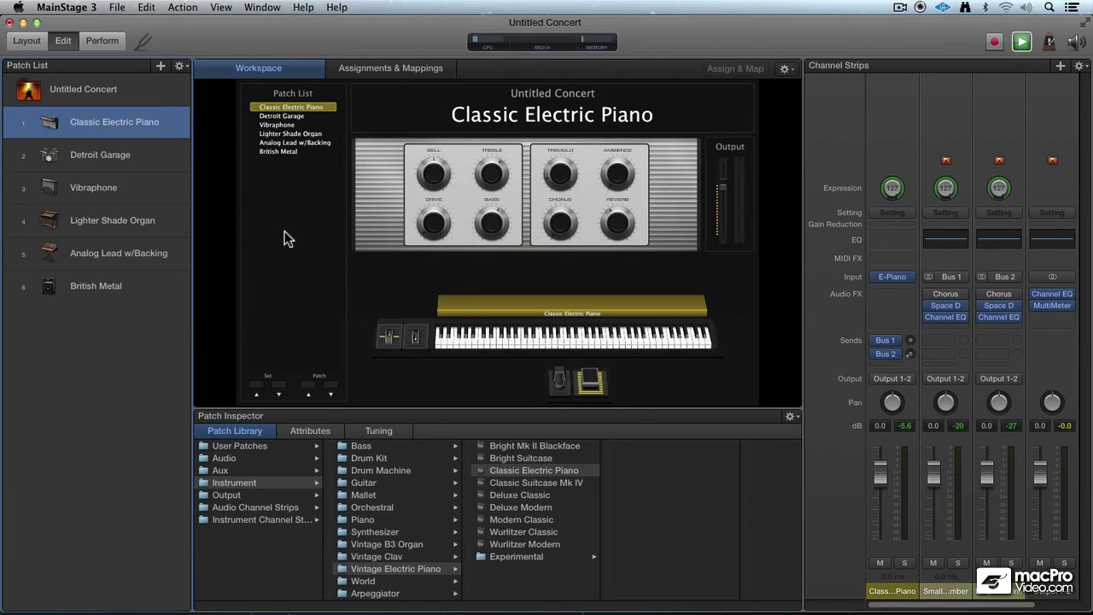
key("Down")
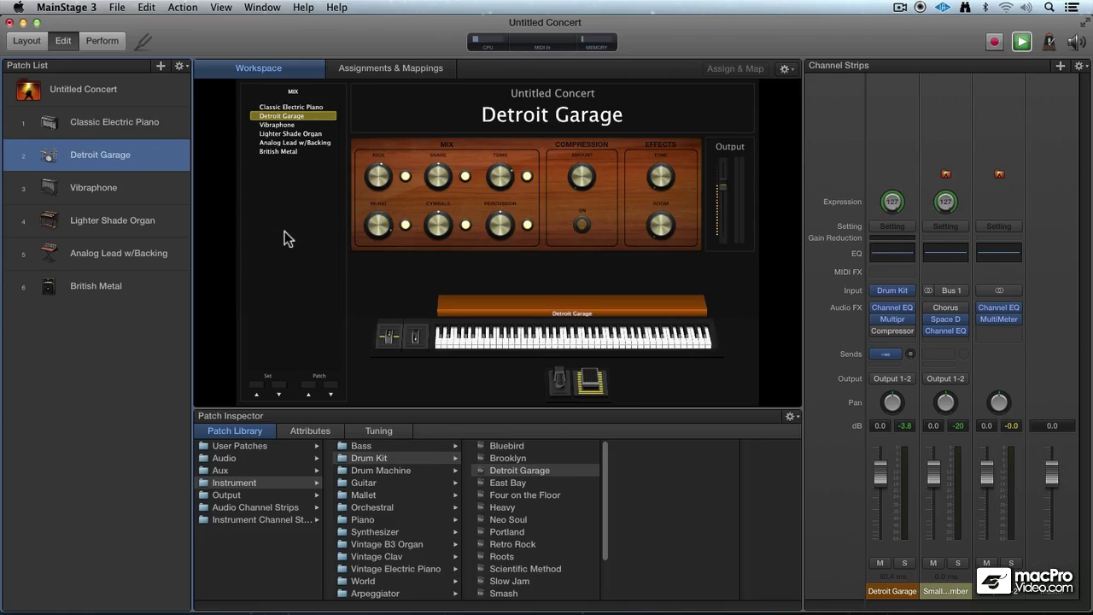
key("Up")
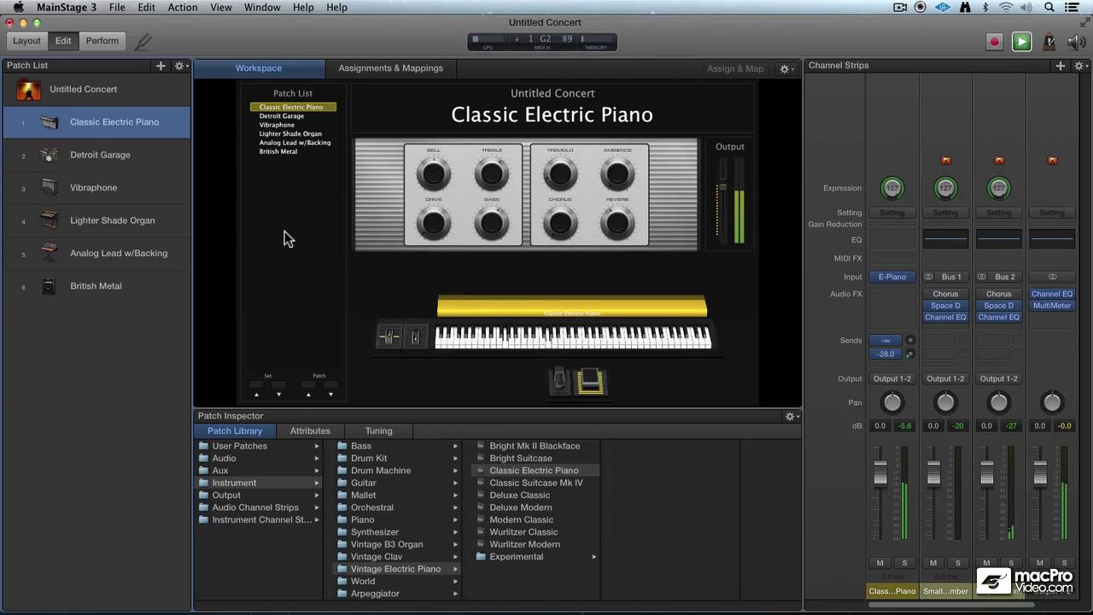
key("Down")
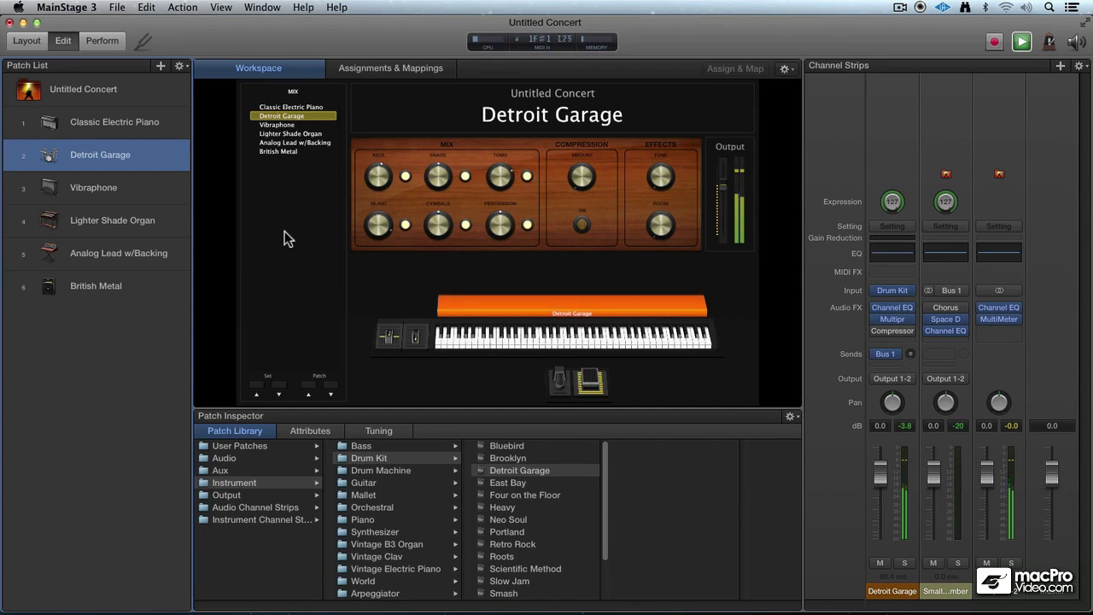
key("Down")
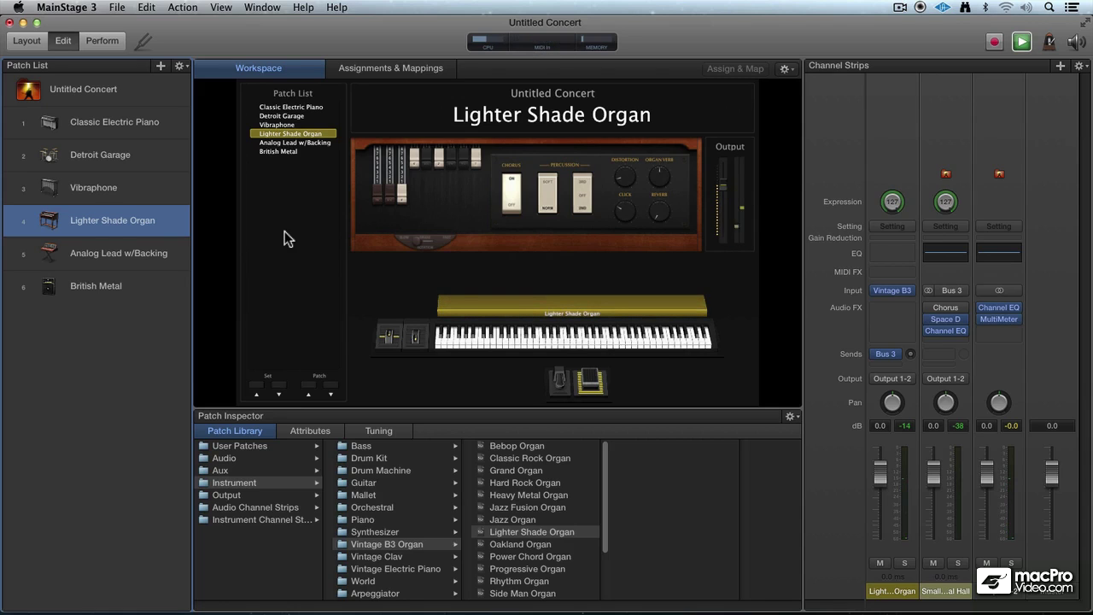
key("Up")
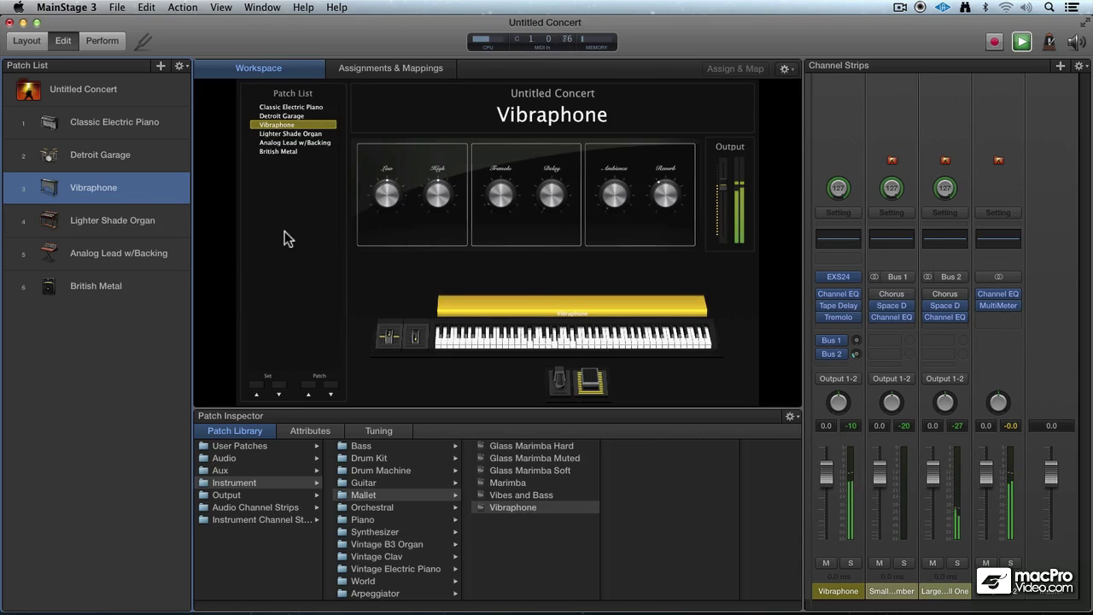
key("Down")
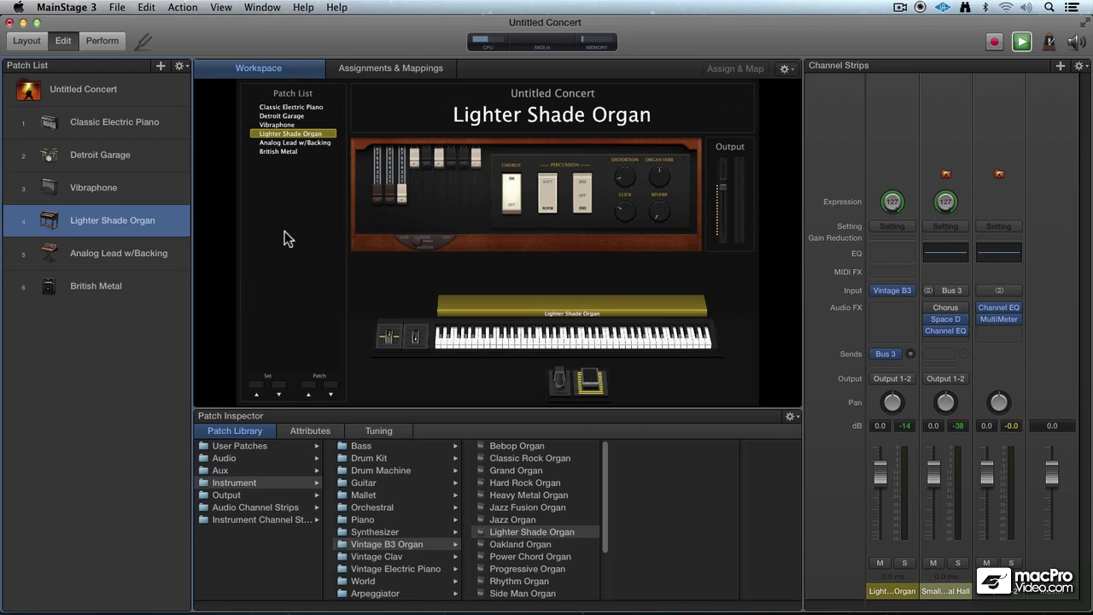
Load the British Metal guitar patch from the Patch List.
left_click(137, 284)
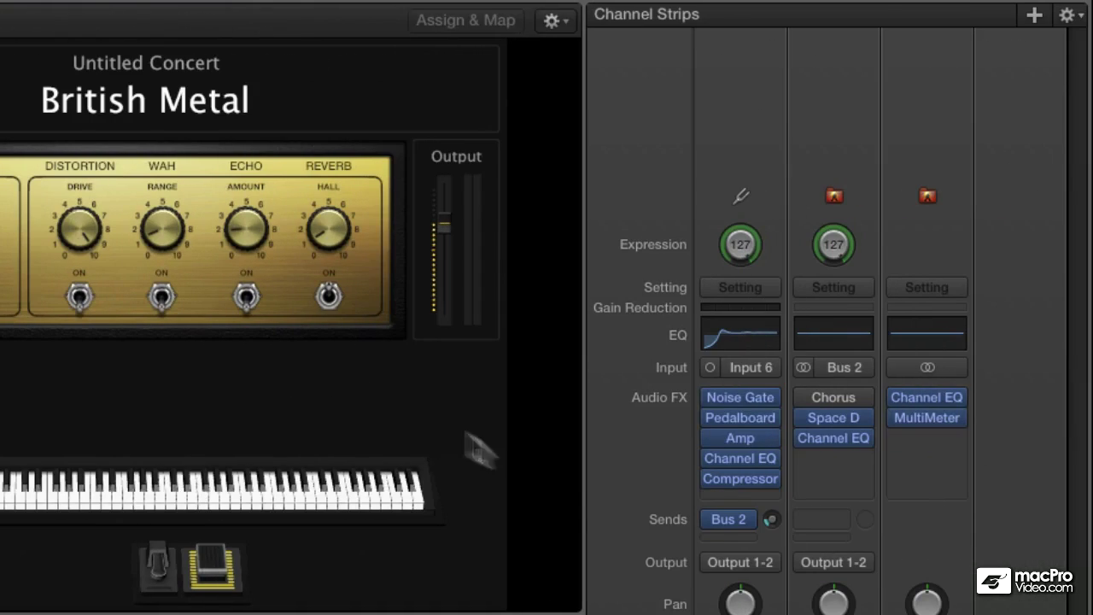
left_click(740, 420)
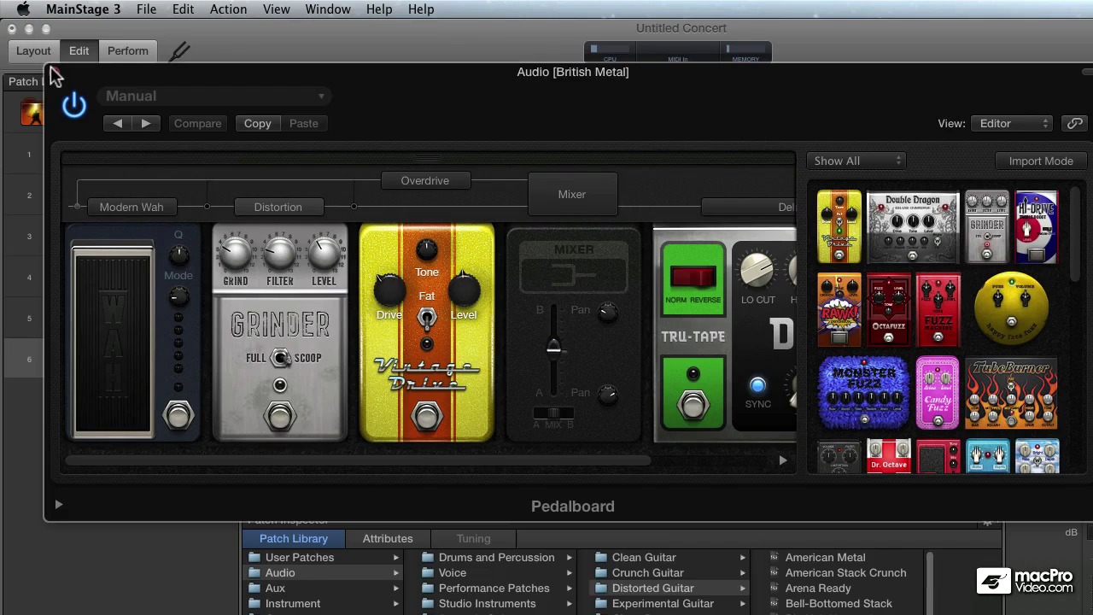
left_click(178, 419)
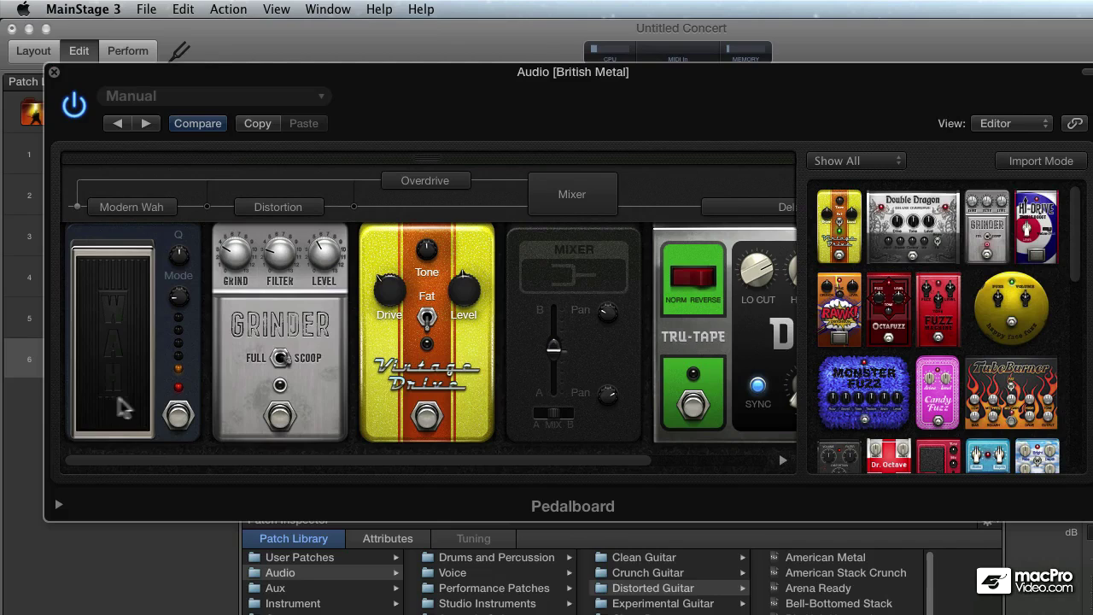
mouse_move(113, 376)
left_mouse_down()
mouse_move(113, 354)
mouse_move(113, 389)
mouse_move(114, 365)
left_mouse_up()
left_click(179, 416)
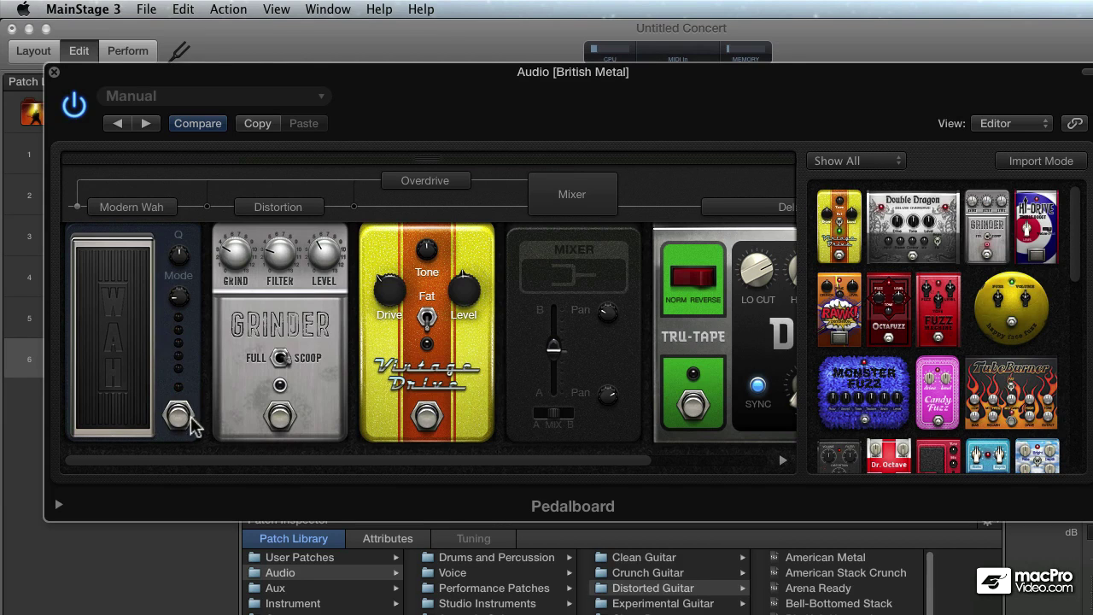
left_click(56, 74)
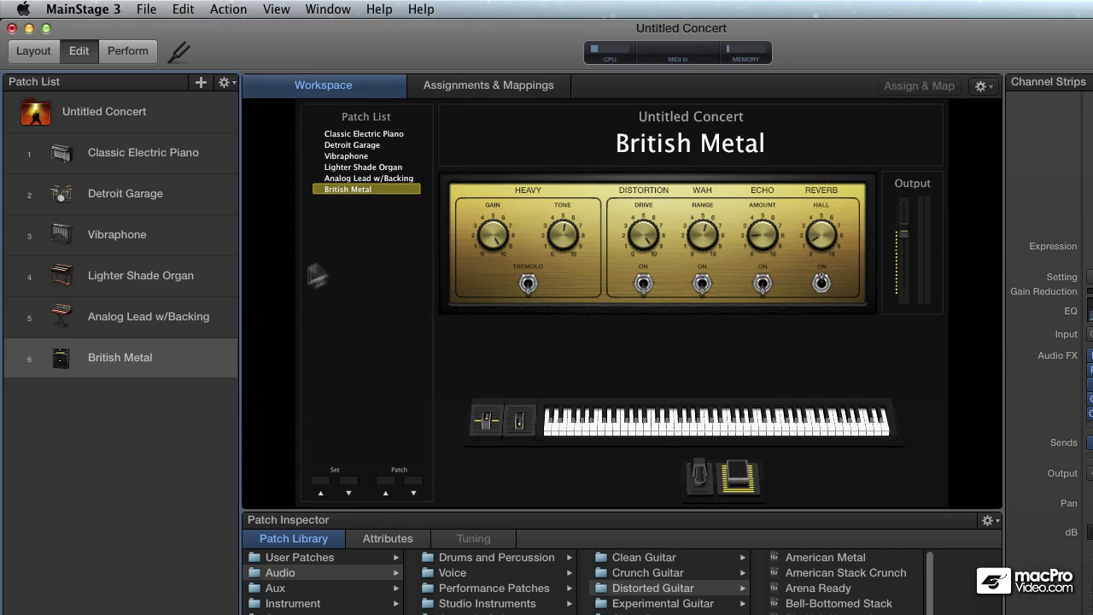
Switch to the Analog Lead w/Backing patch and close the Playback plug-in window.
left_click(192, 316)
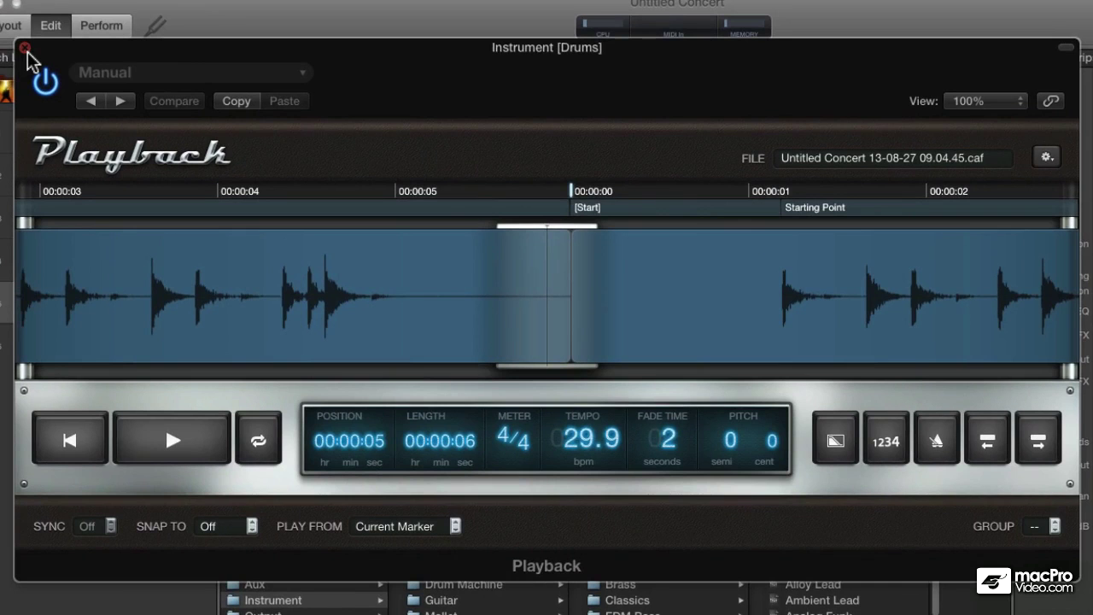
left_click(26, 48)
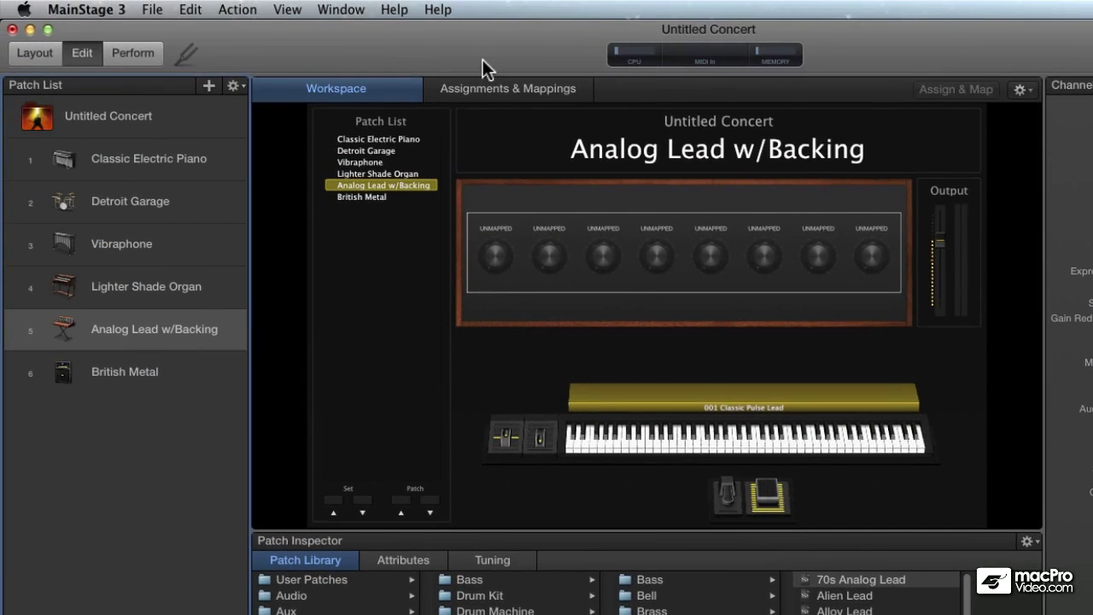
mouse_move(483, 60)
In the Screen Control Inspector, select the lead synth's strip and view, then close, its ES2 plug-in.
left_click(930, 488)
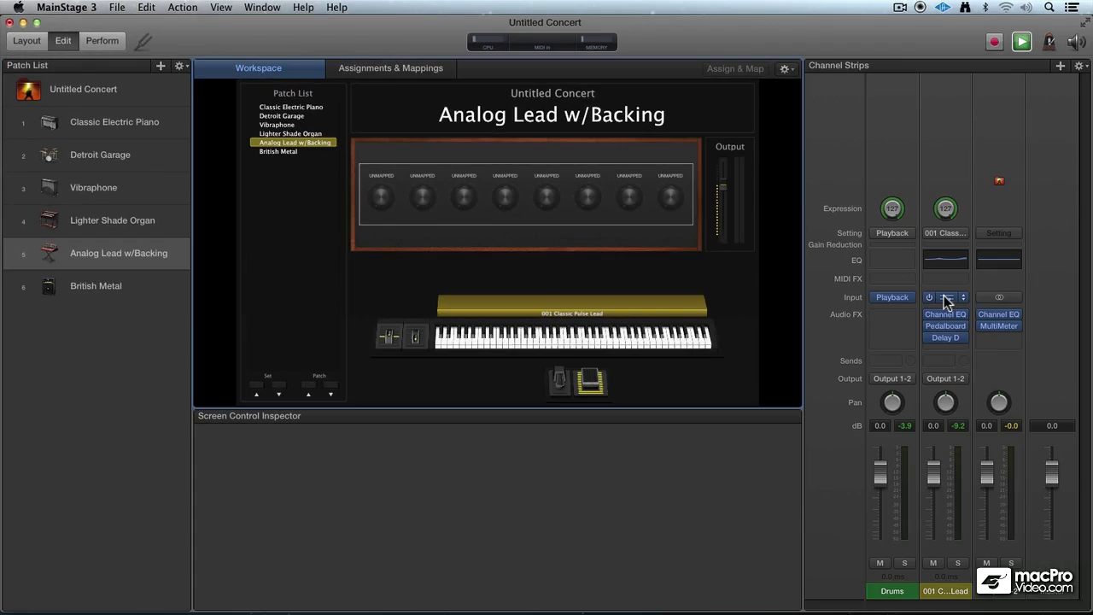
left_click(944, 152)
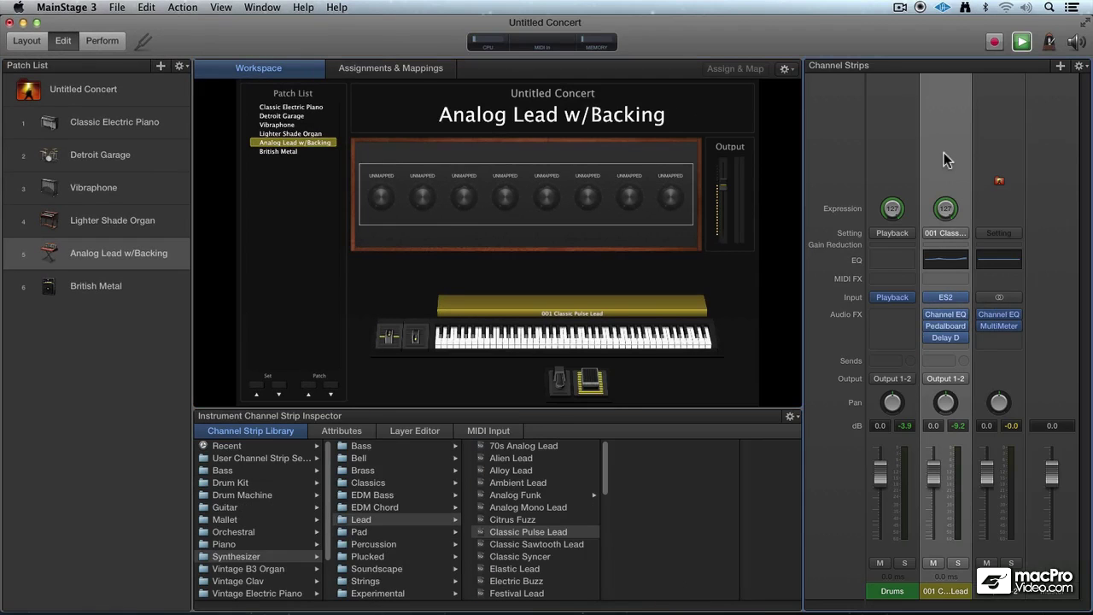
left_click(946, 297)
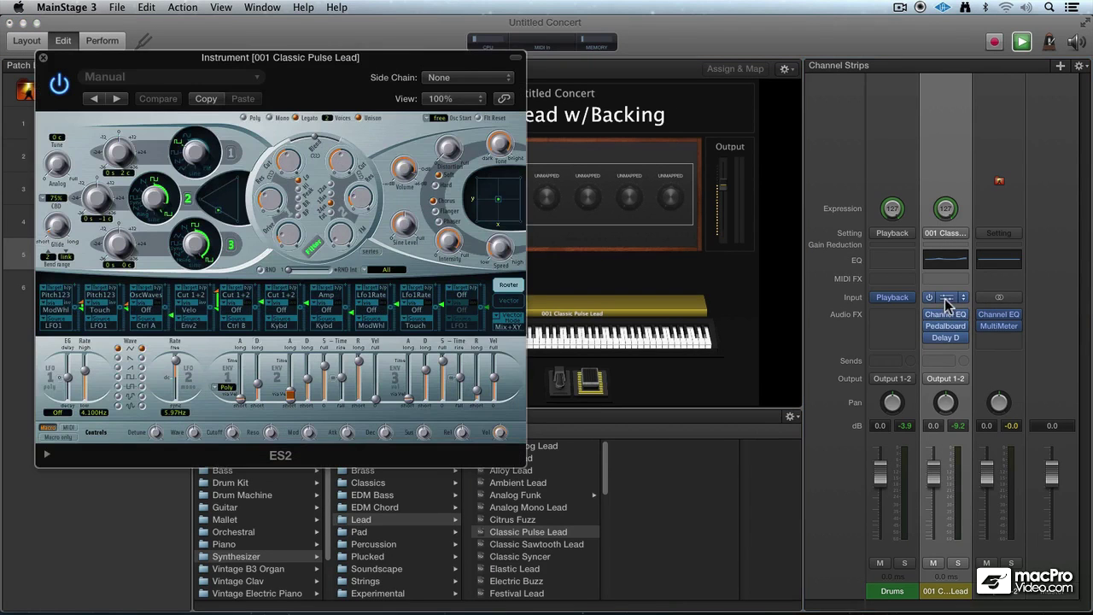
left_click(44, 61)
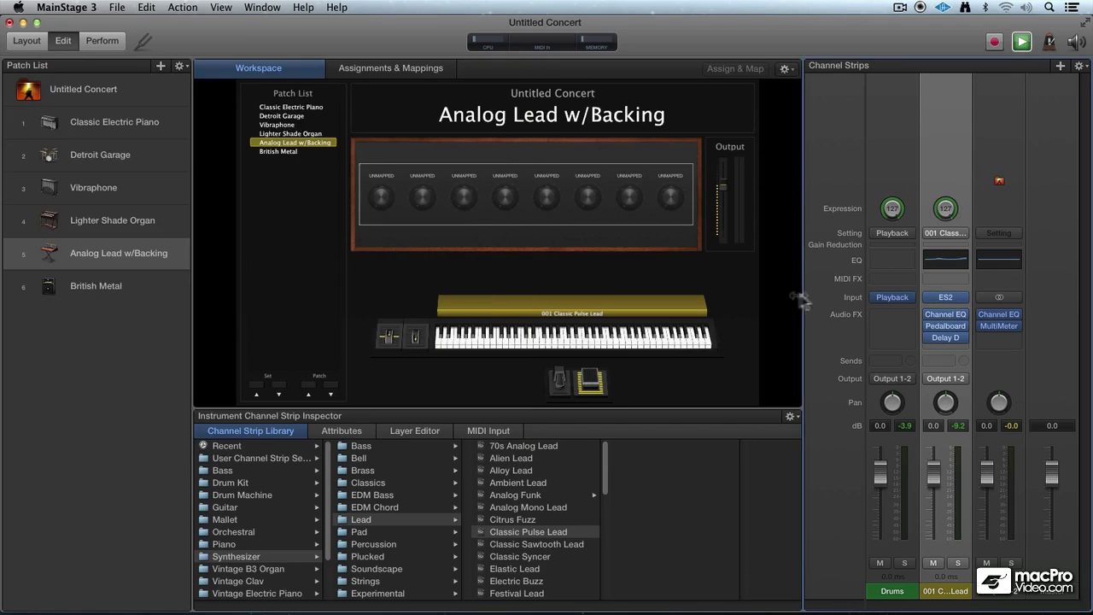
left_click(665, 271)
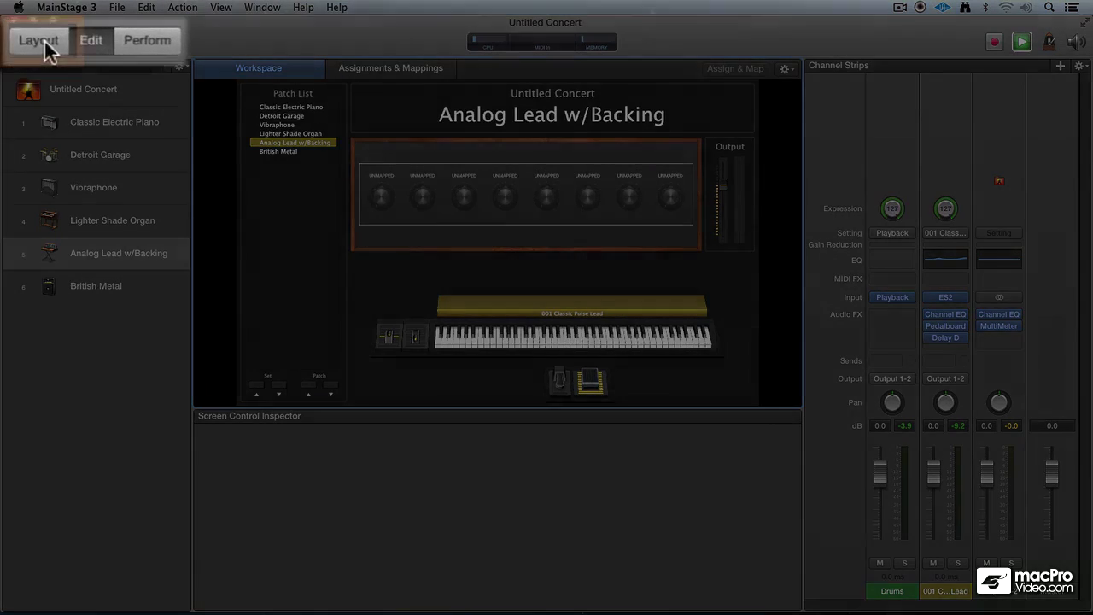
In Layout mode, place a new Button above the keyboard's left end, then return to Edit mode.
left_click(28, 41)
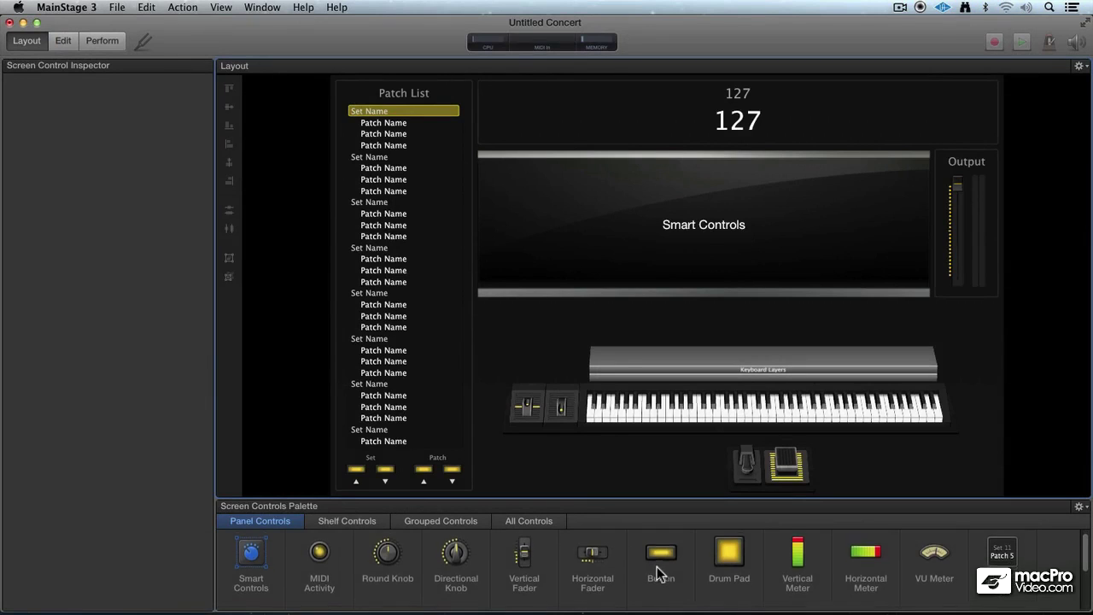
scroll(658, 576, "down", 3)
scroll(659, 576, "up", 3)
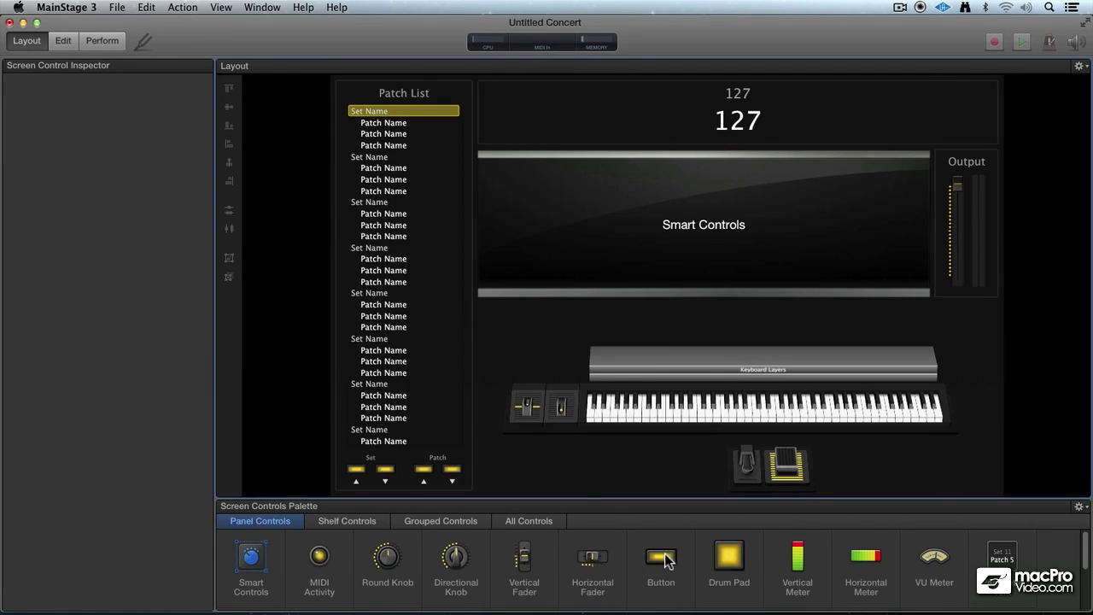
left_click_drag(667, 562, 547, 358)
left_click_drag(539, 317, 545, 328)
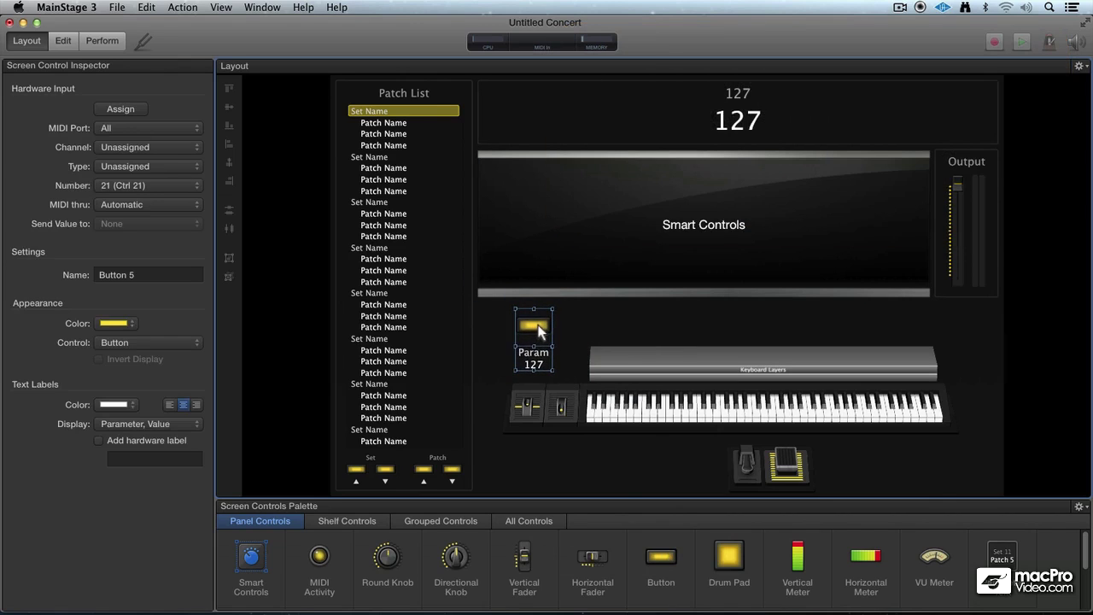
left_click(63, 40)
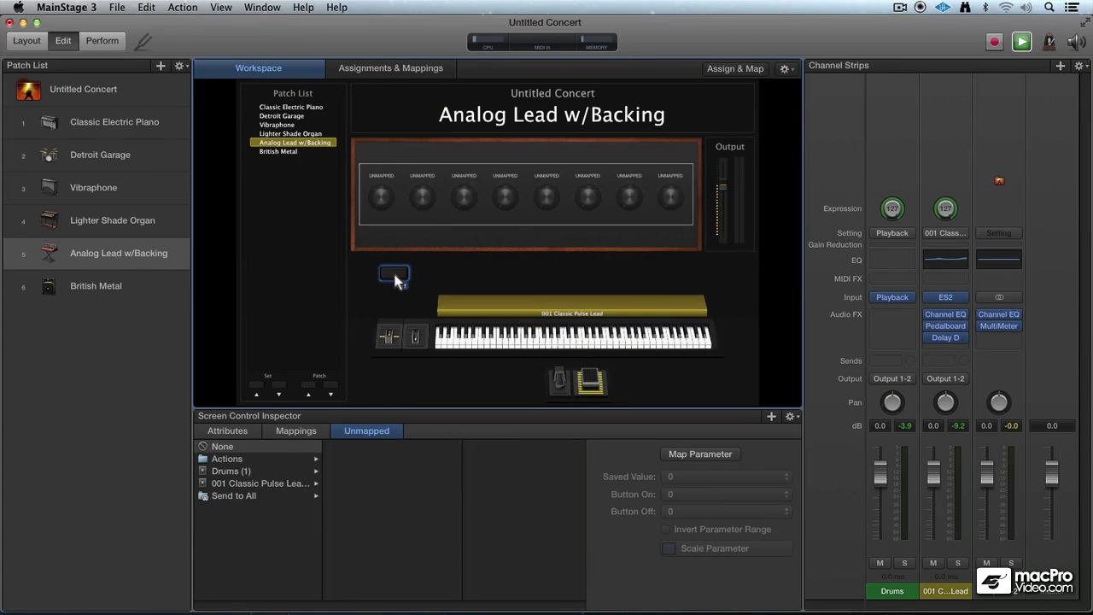
Map the new button to Drums (1) > Playback > Transport > Play/Stop (Current Marker).
left_click(272, 484)
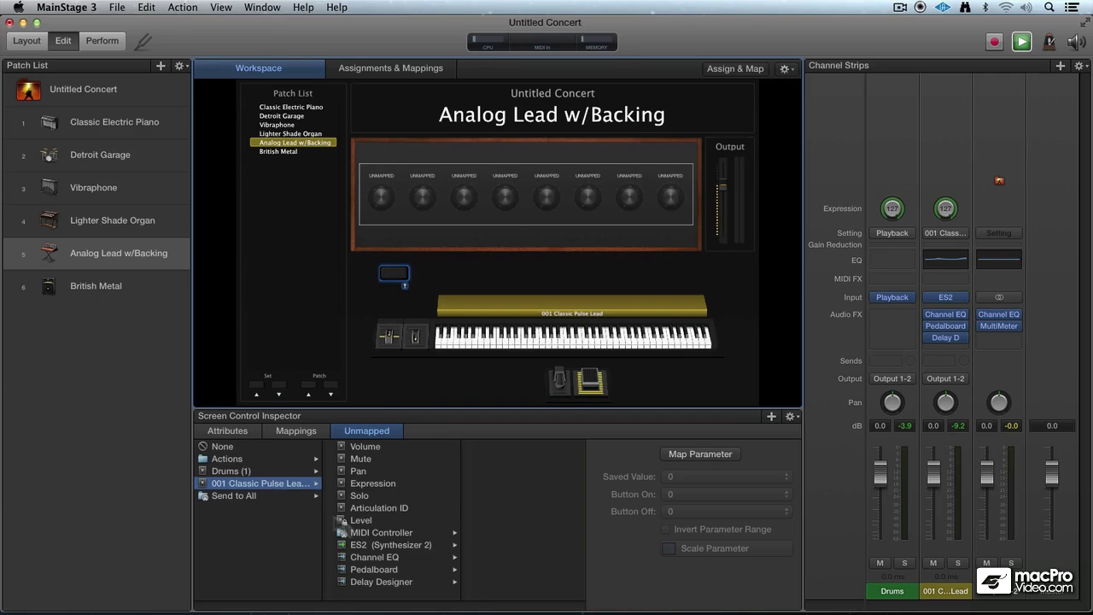
left_click(249, 473)
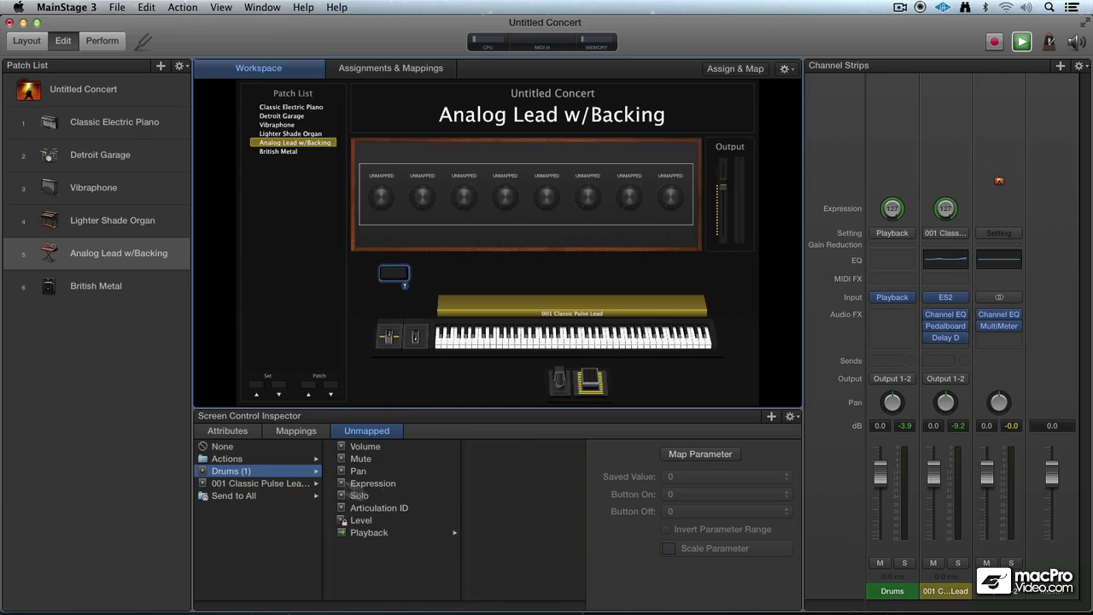
left_click(391, 532)
left_click(490, 518)
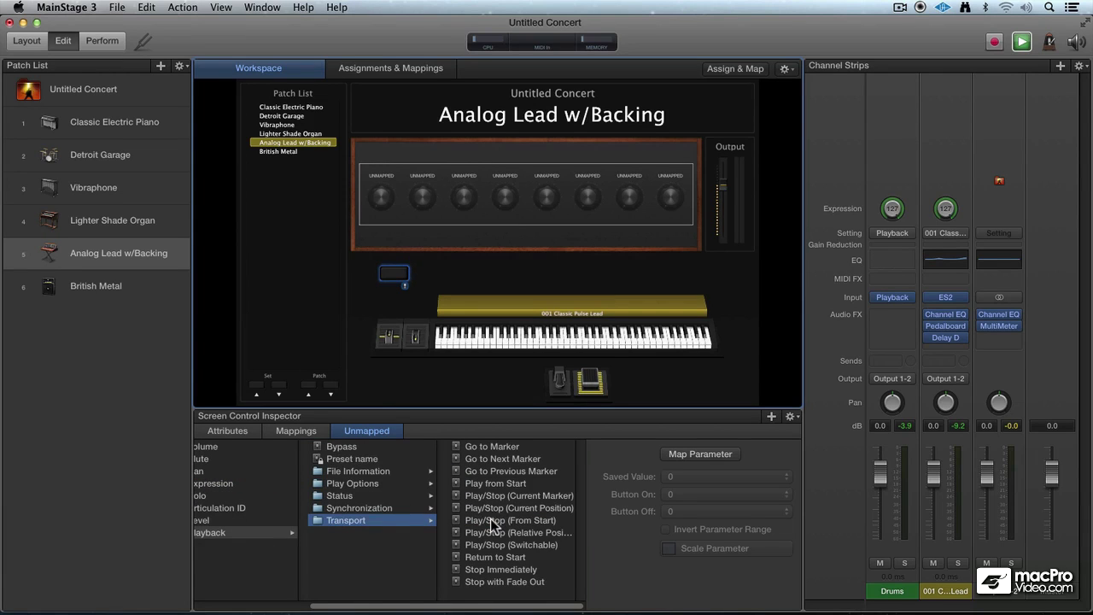
left_click(501, 496)
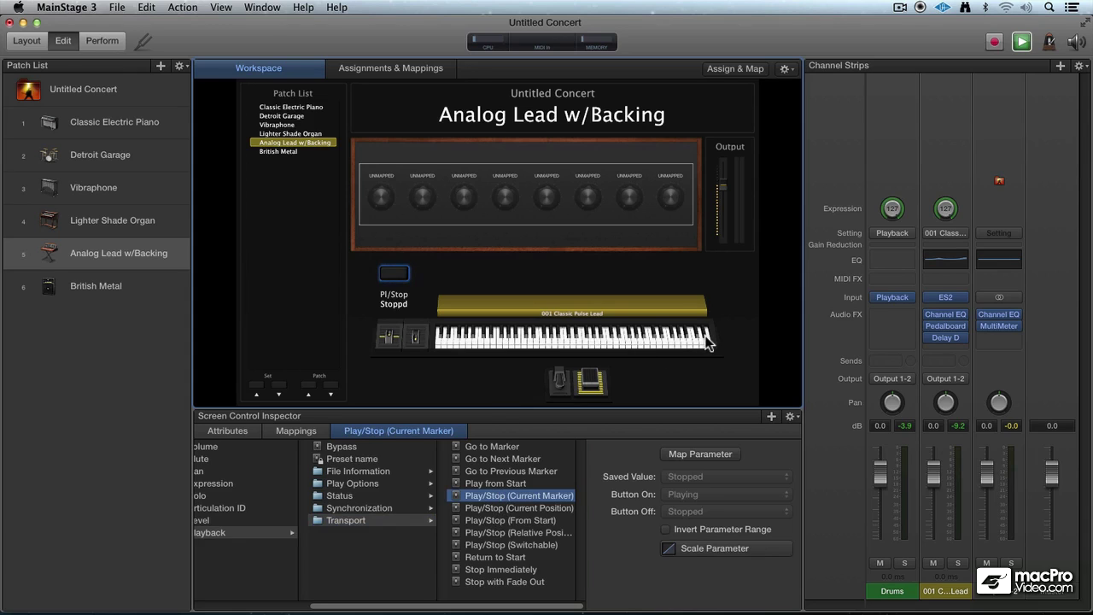
Test the button by toggling the drum playback on and off several times.
left_click(395, 277)
left_click(396, 273)
left_click(396, 273)
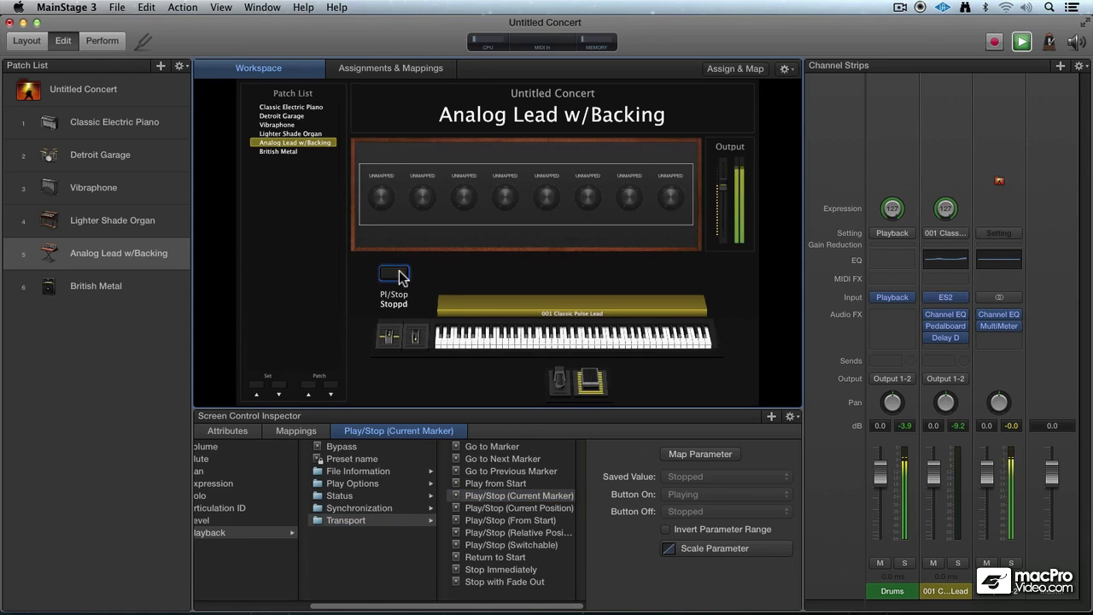
left_click(395, 273)
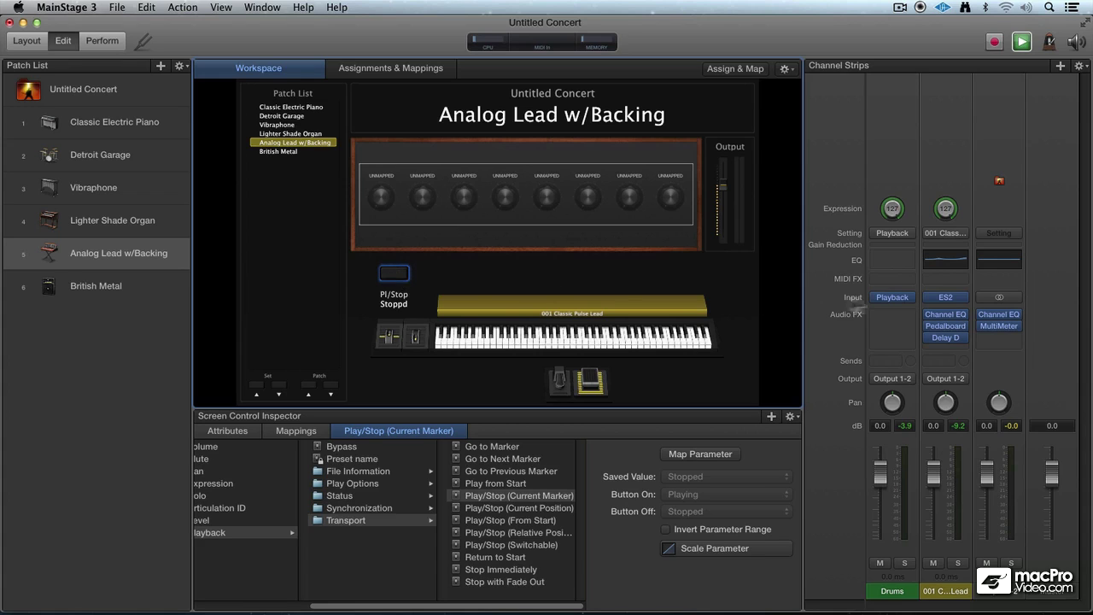
mouse_move(949, 337)
Load Detroit Garage via Vibraphone, preview it in Perform mode, then exit back to editing.
left_click(128, 189)
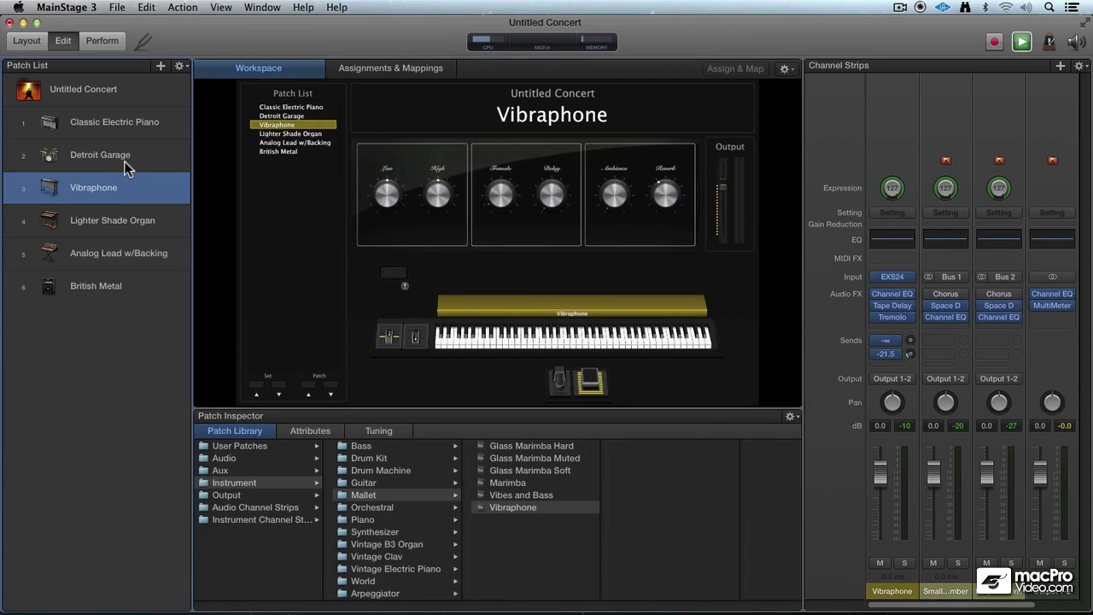
left_click(125, 161)
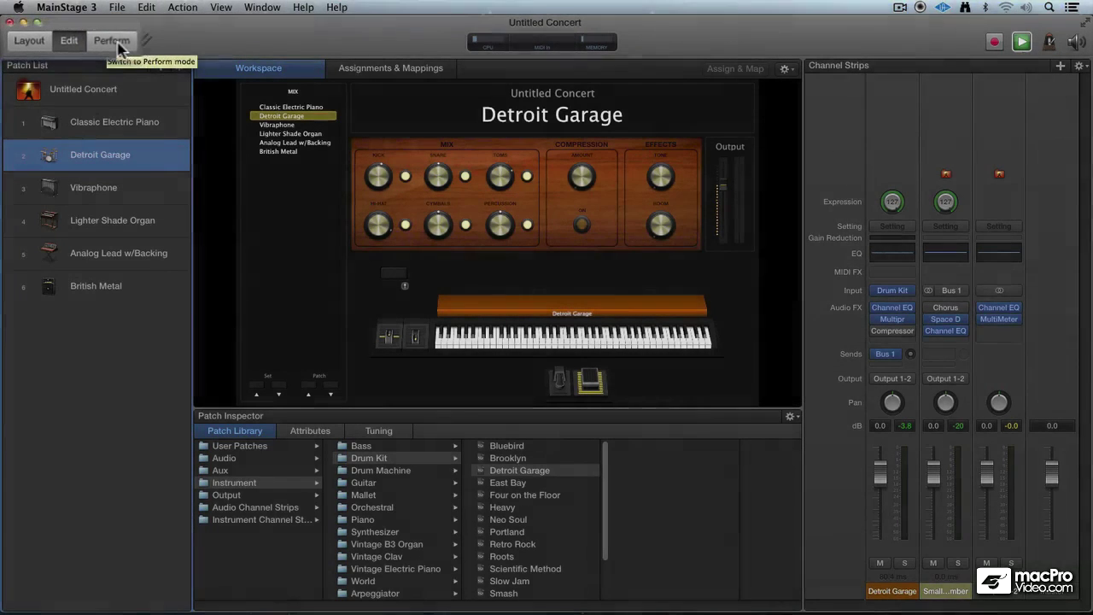
left_click(117, 42)
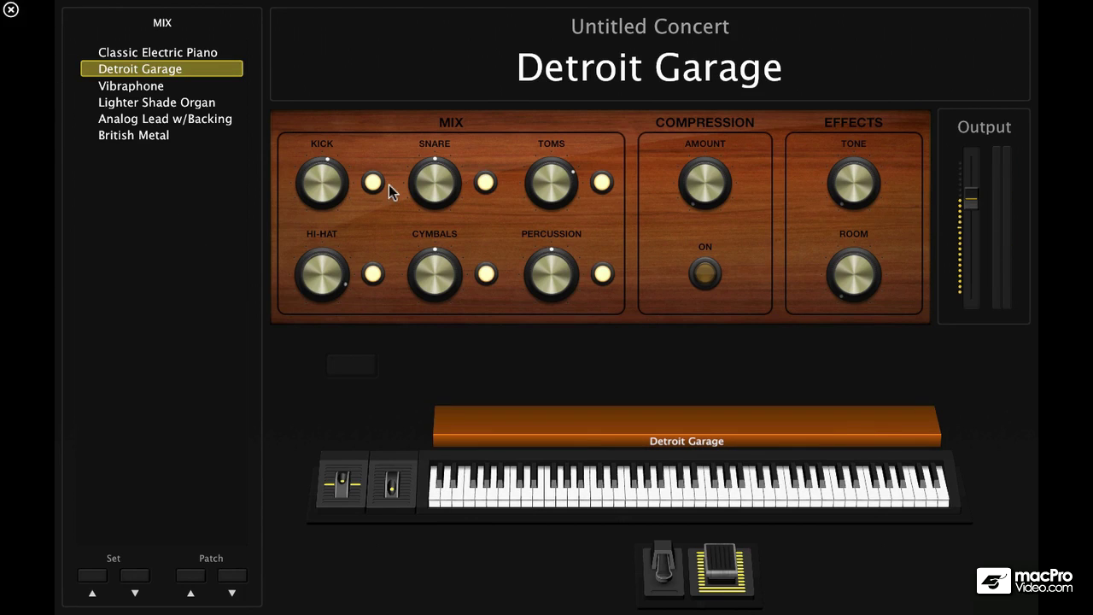
left_click(12, 12)
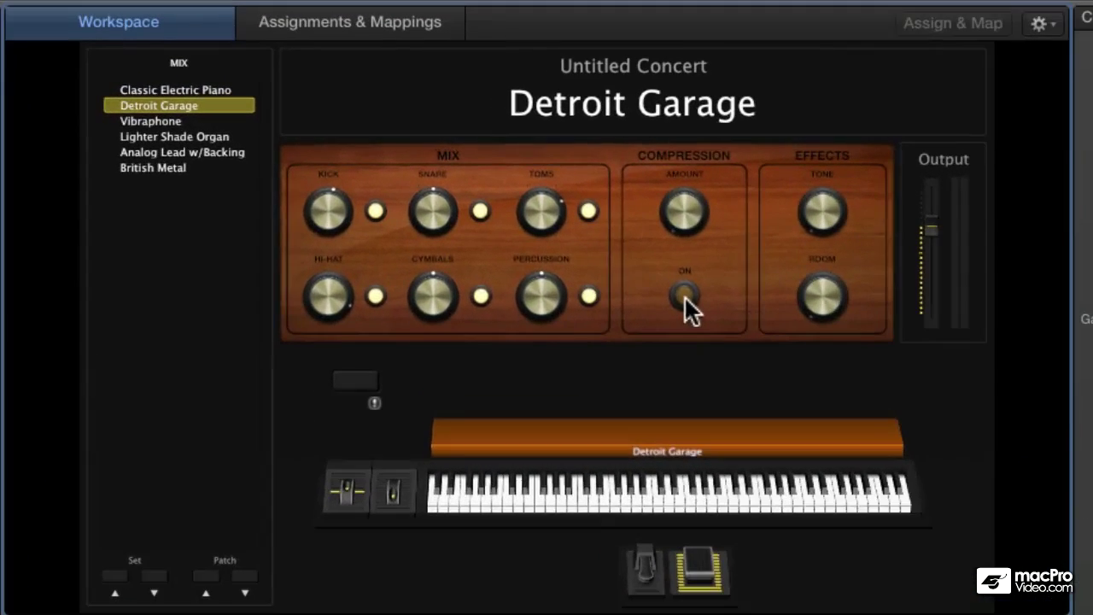
Toggle Assign & Map on and off, then inspect the compression AMOUNT knob's Threshold, Gain and Ratio mappings.
key("super+l")
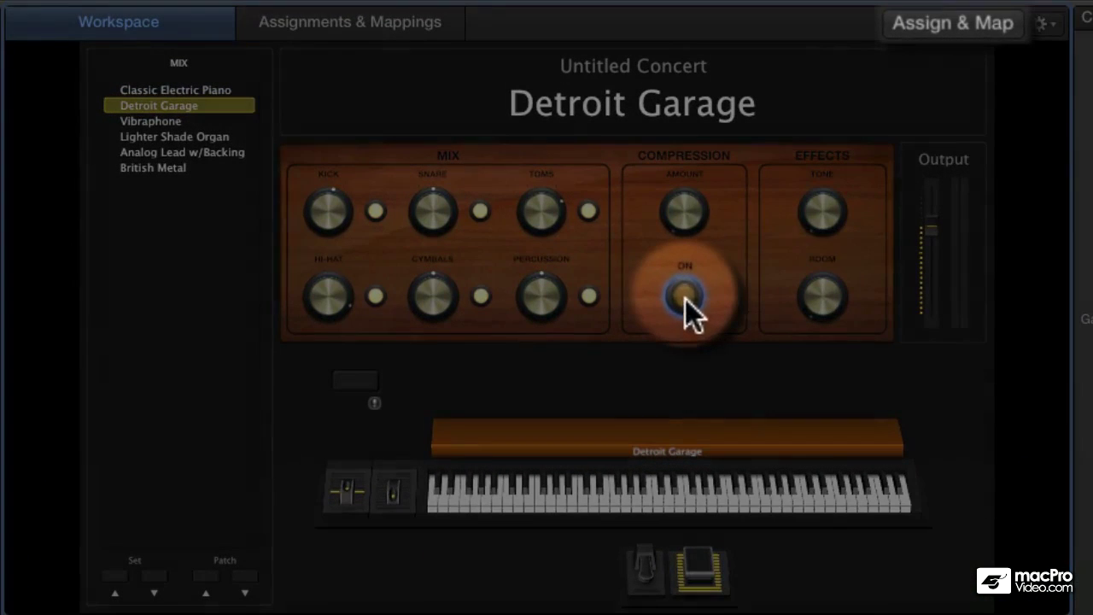
left_click(1001, 30)
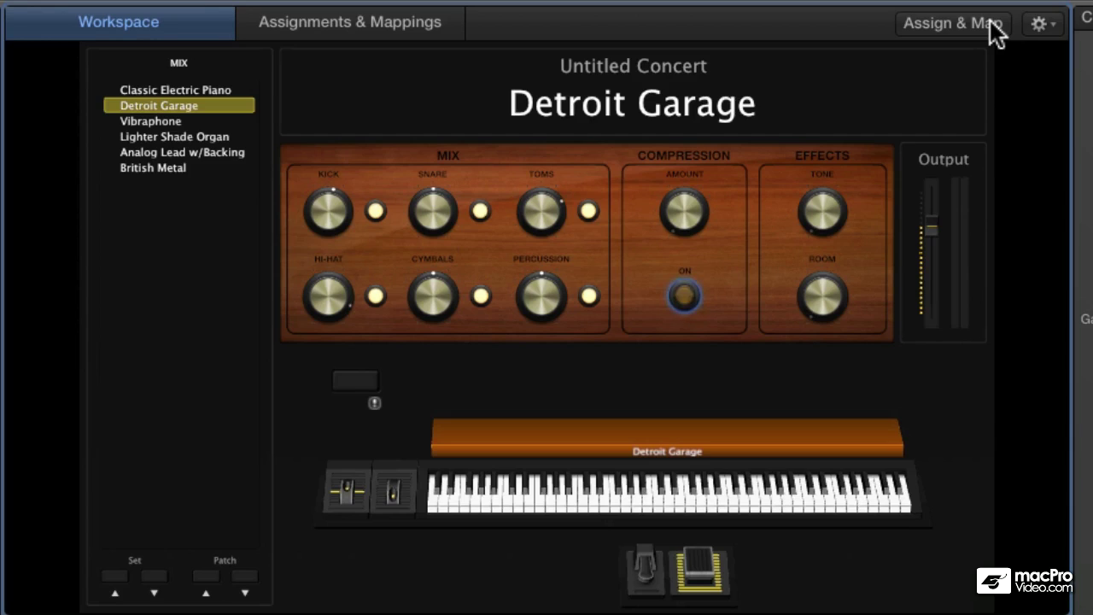
left_click(688, 212)
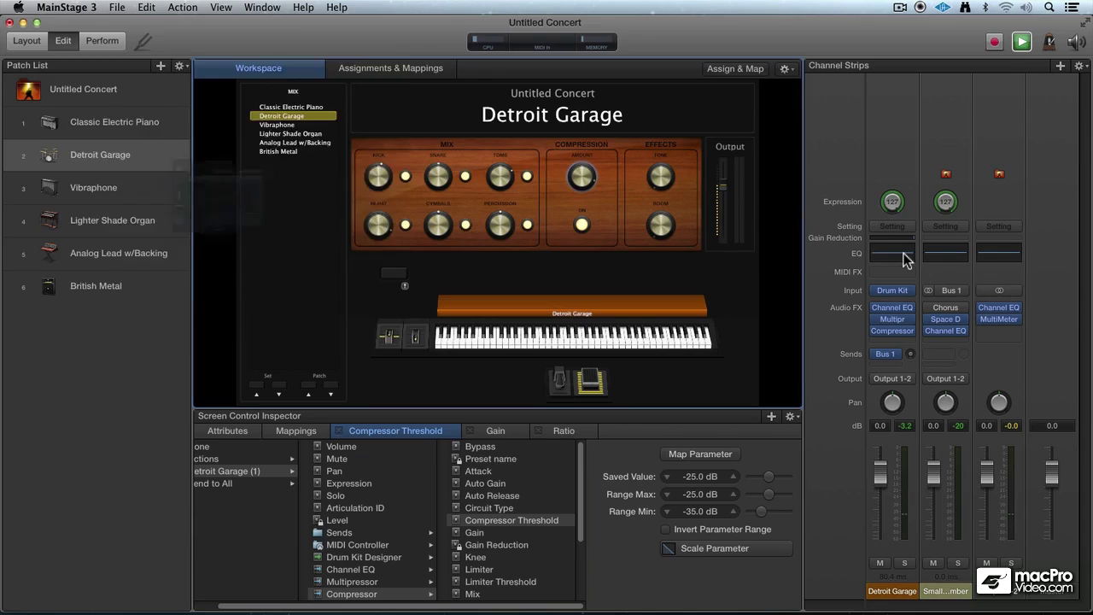
Boost the drum kit's Channel EQ high shelf to +24 dB at 2450 Hz.
left_click(905, 260)
left_click_drag(334, 213, 305, 141)
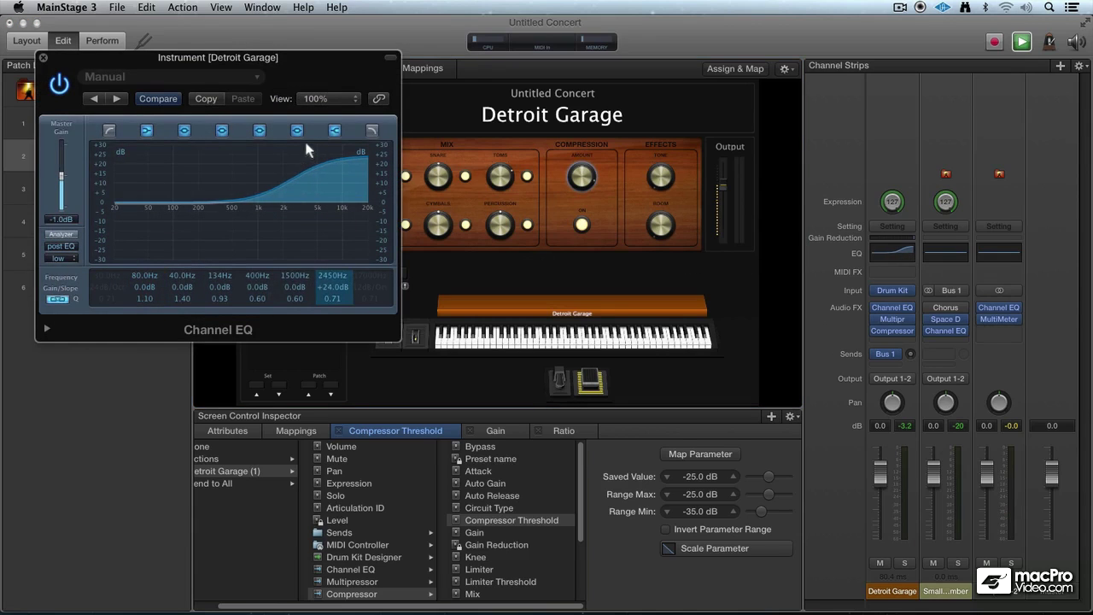
left_click(45, 60)
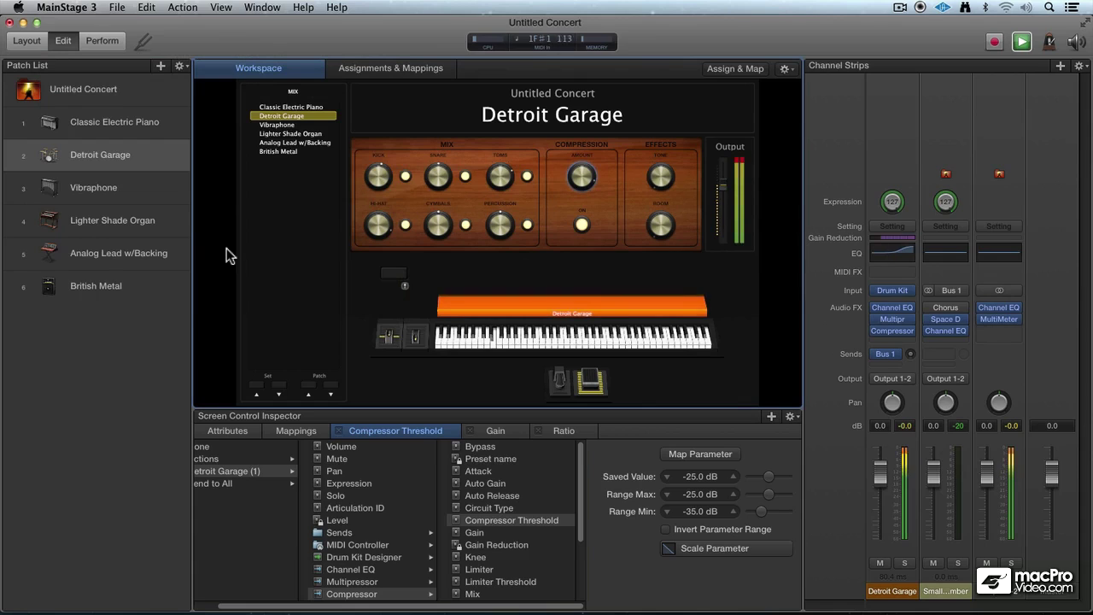